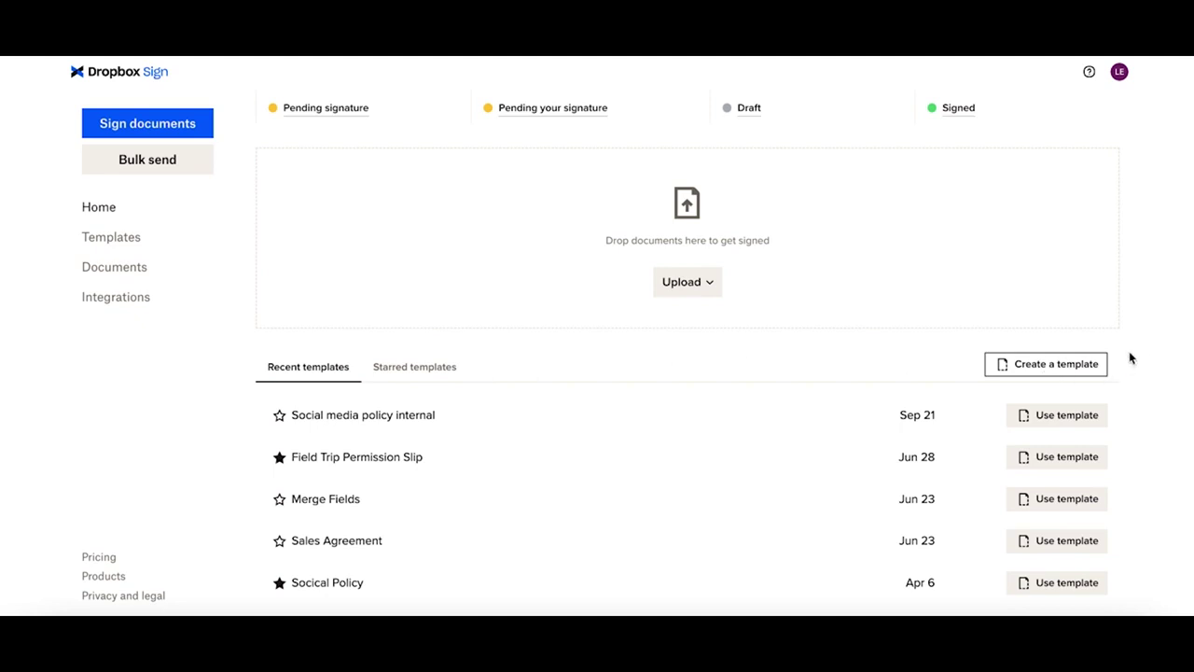
# Create a new template from the document Social_Media_Policy_Template copy.docx and continue to the signer roles.
pyautogui.click(1045, 364)
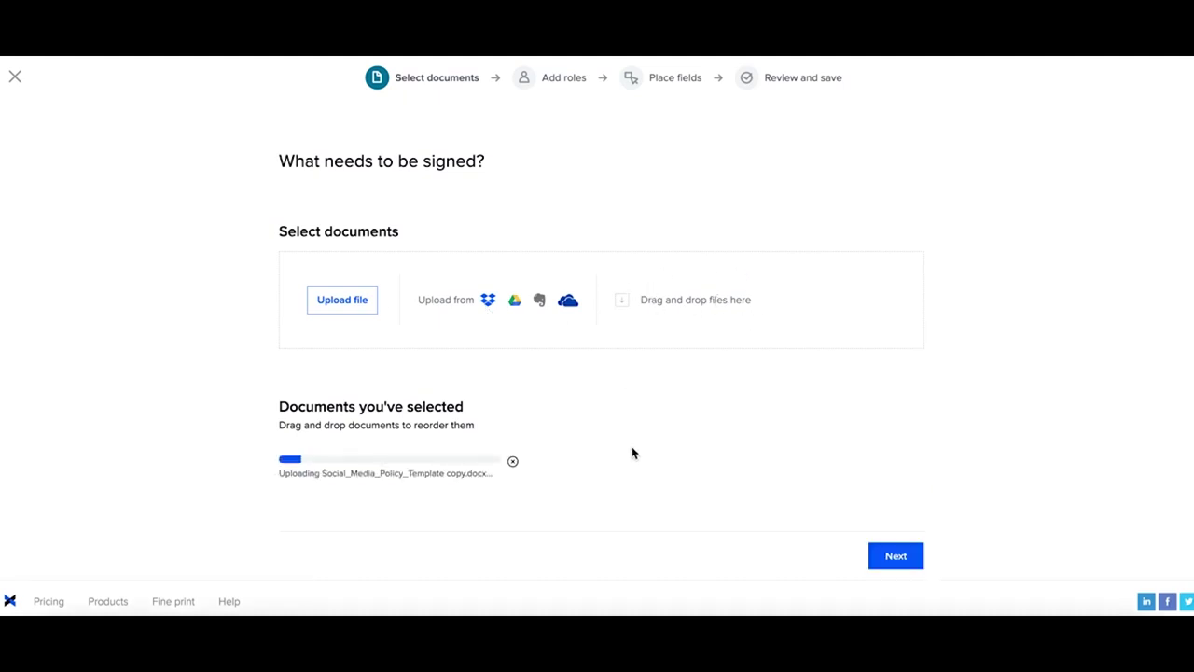
pyautogui.click(899, 562)
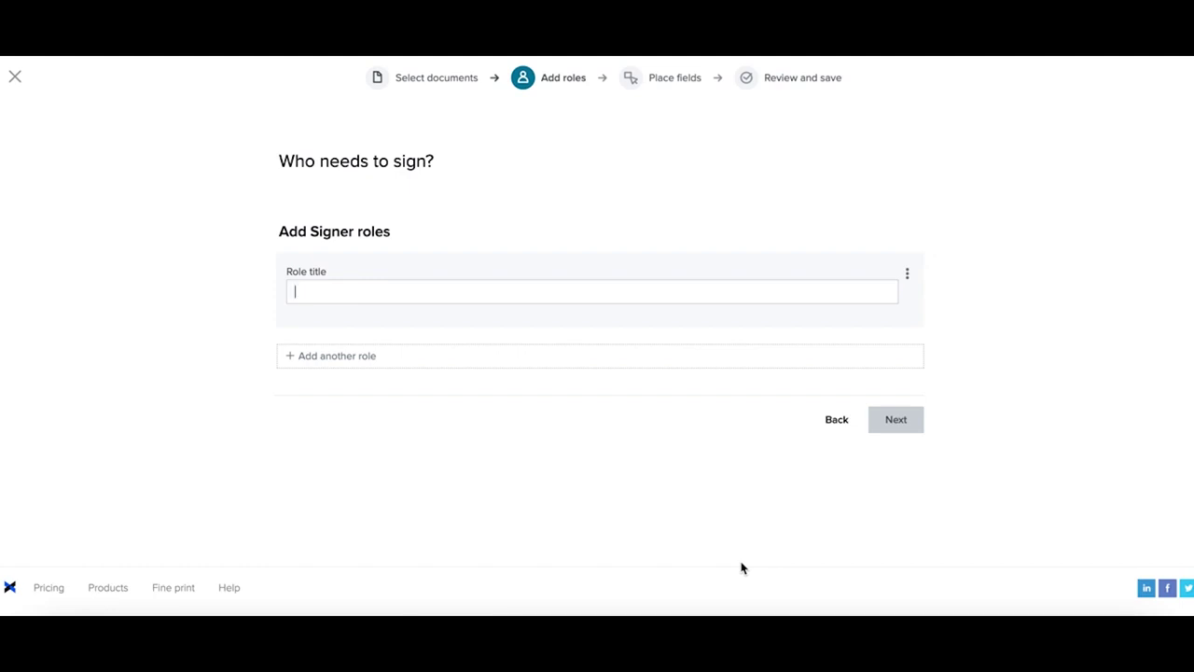
# Add two signer roles titled Company Representative and Internal Representative.
pyautogui.write('Com')
pyautogui.click(482, 330)
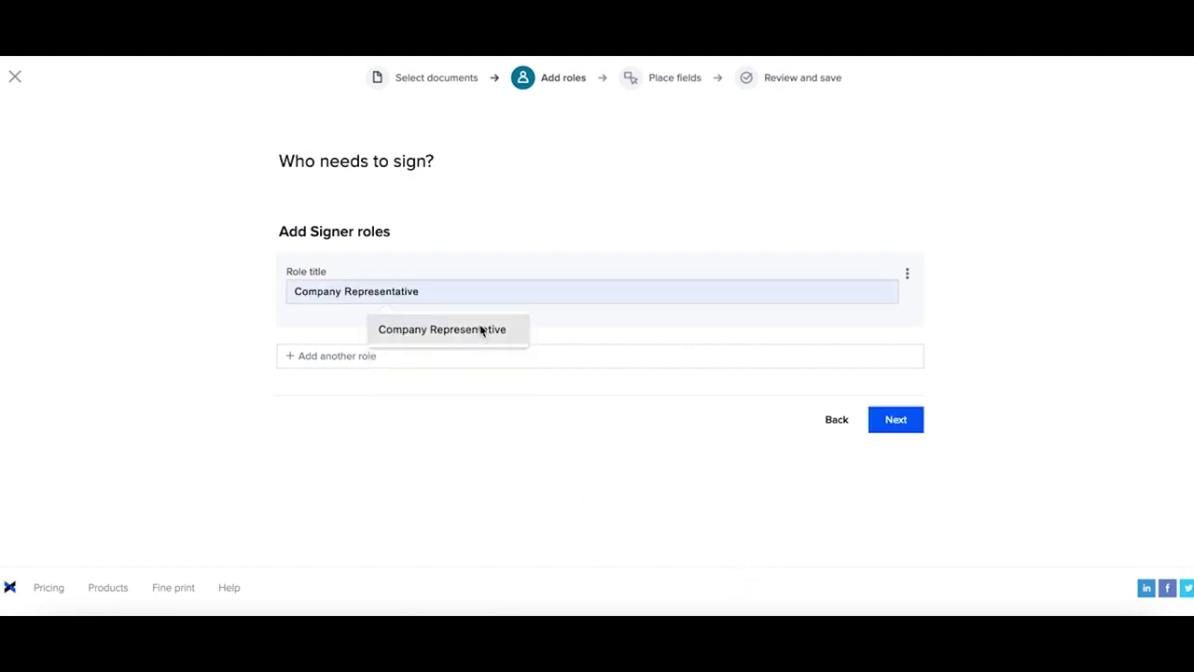
pyautogui.click(339, 362)
pyautogui.click(392, 415)
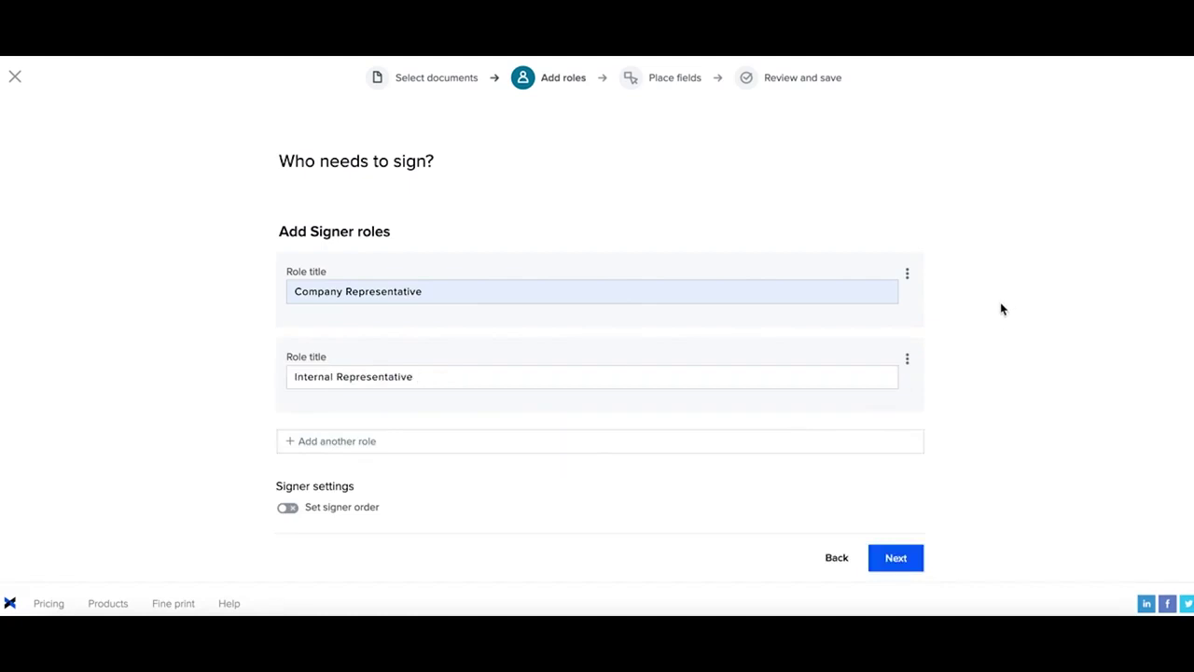
# Check the extra options of the Company Representative role and try out the signer order setting.
pyautogui.click(907, 275)
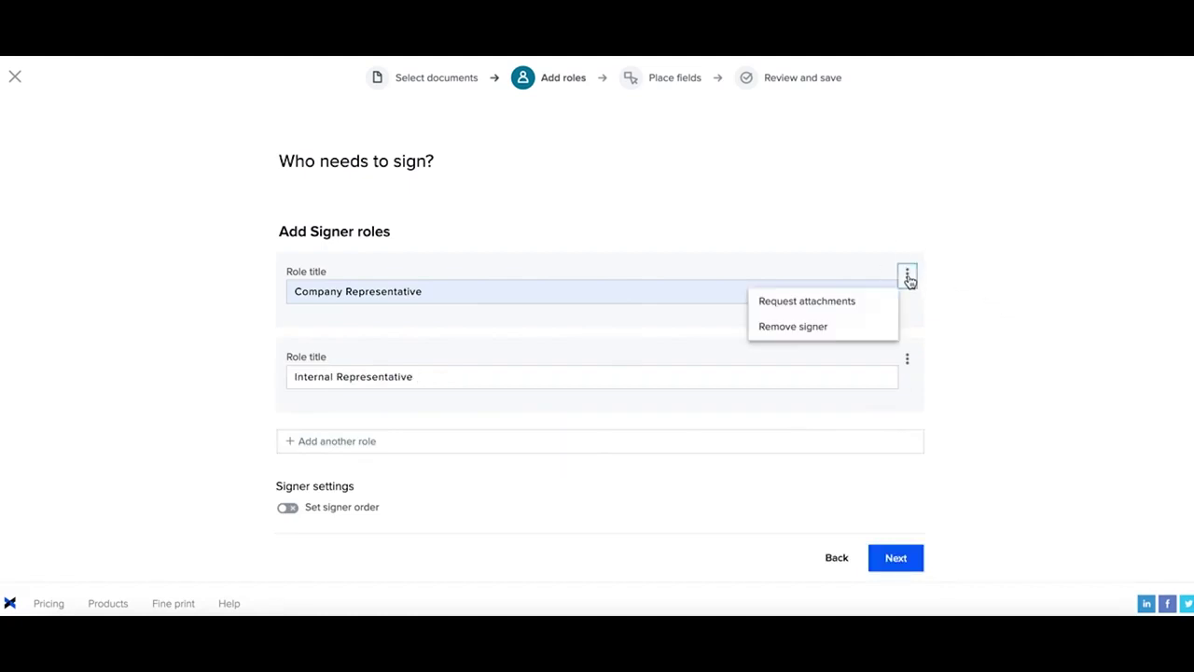
pyautogui.click(942, 308)
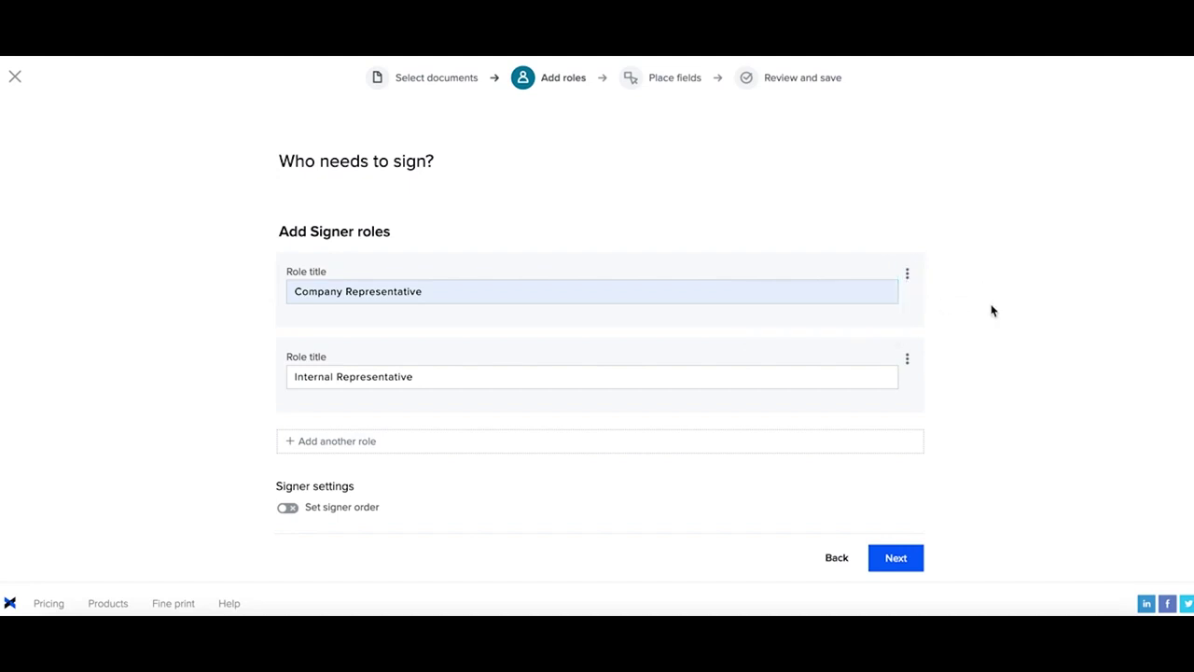
pyautogui.click(287, 510)
pyautogui.click(288, 508)
pyautogui.scroll(-1, 1046, 494)
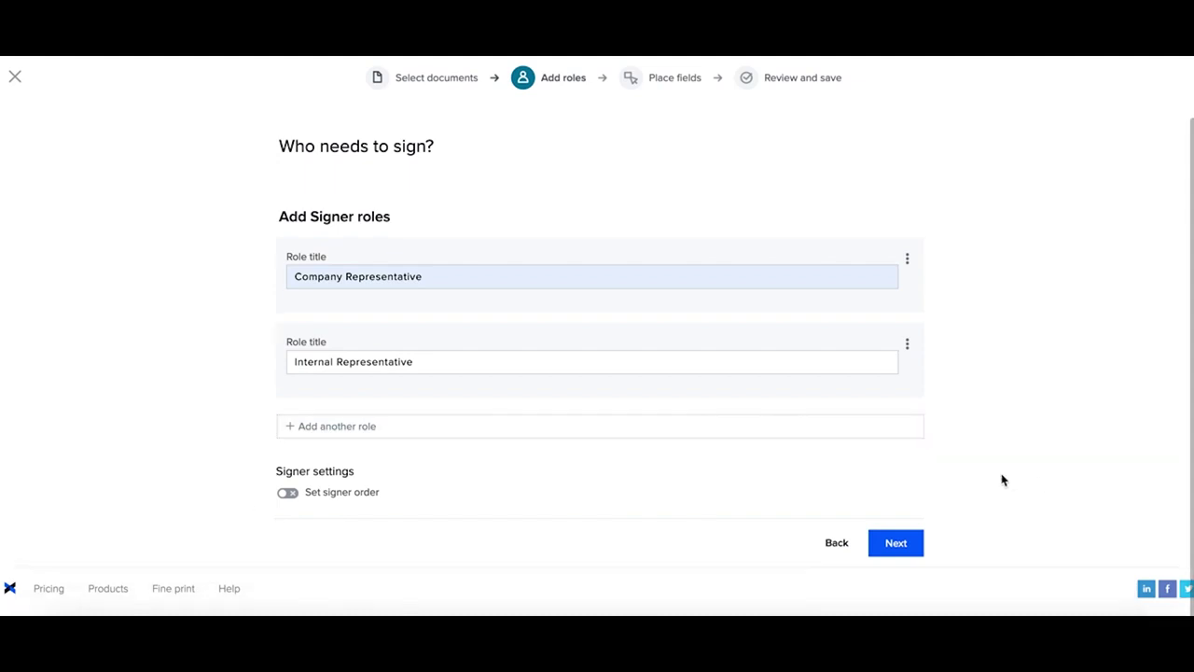
# Proceed to field placement and fit a textbox assigned to Sender into the blank after "If you mention" in item 1.
pyautogui.click(896, 543)
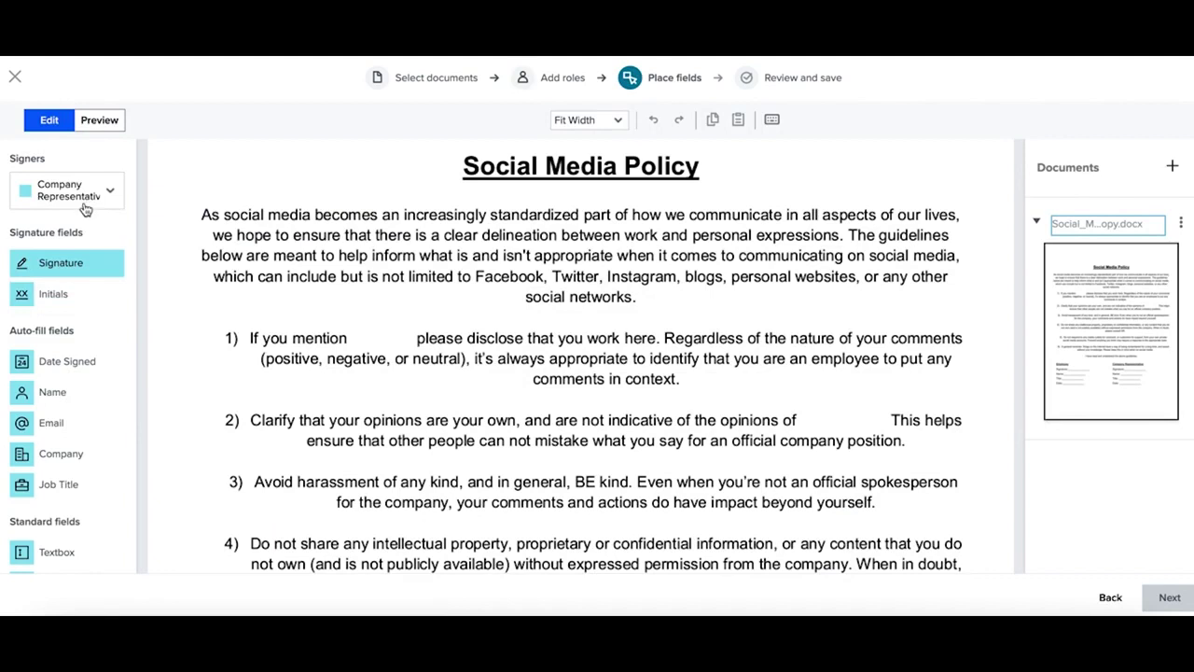
pyautogui.scroll(-1, 48, 455)
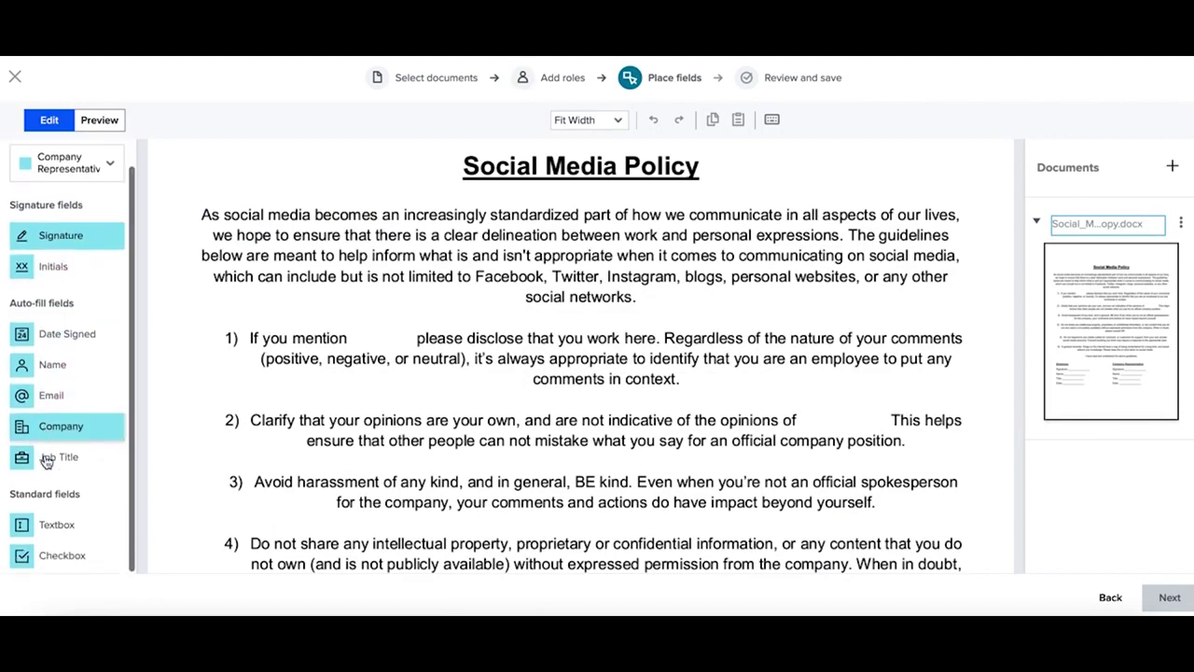
pyautogui.scroll(1, 45, 460)
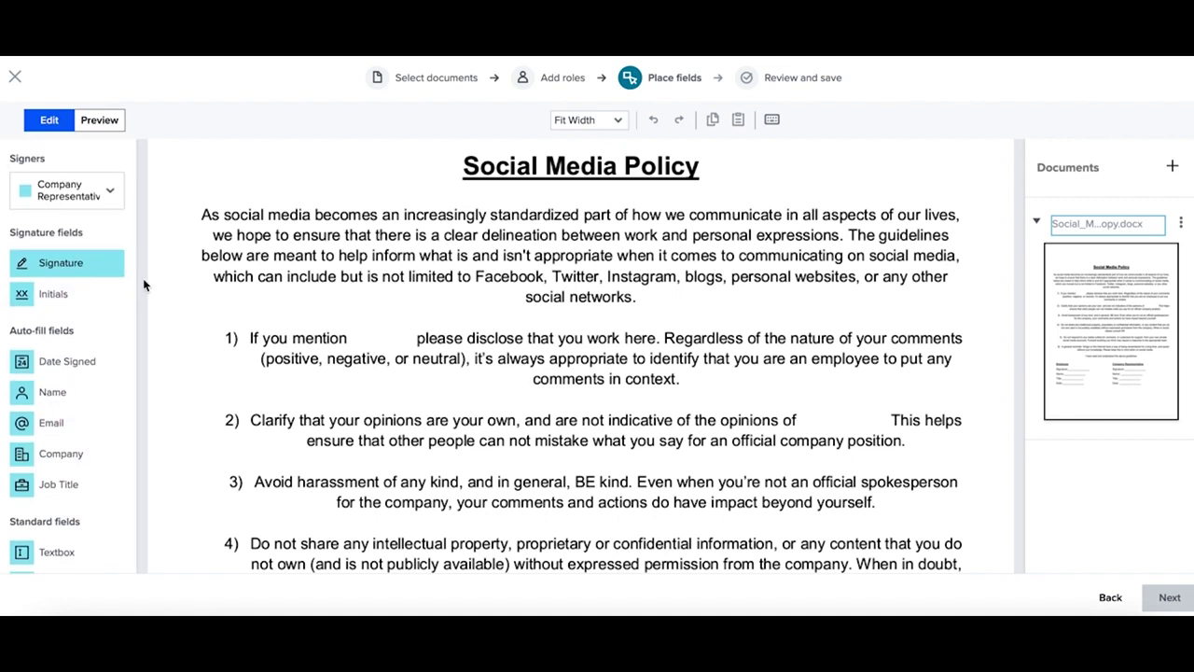
pyautogui.click(93, 193)
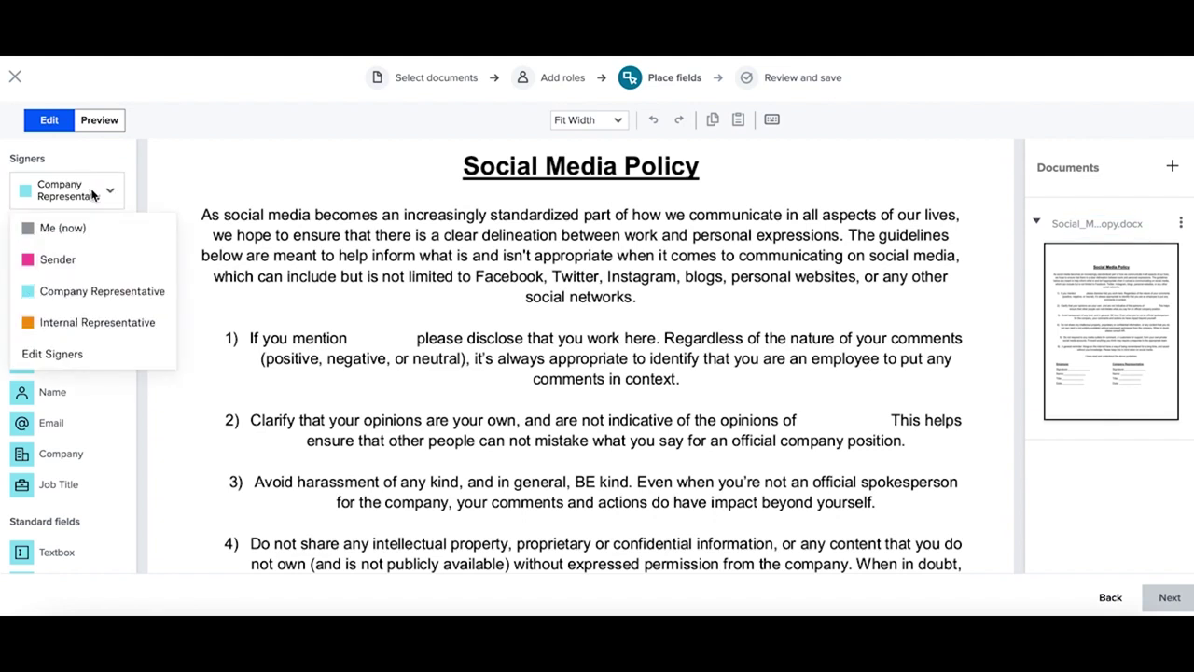
pyautogui.click(49, 261)
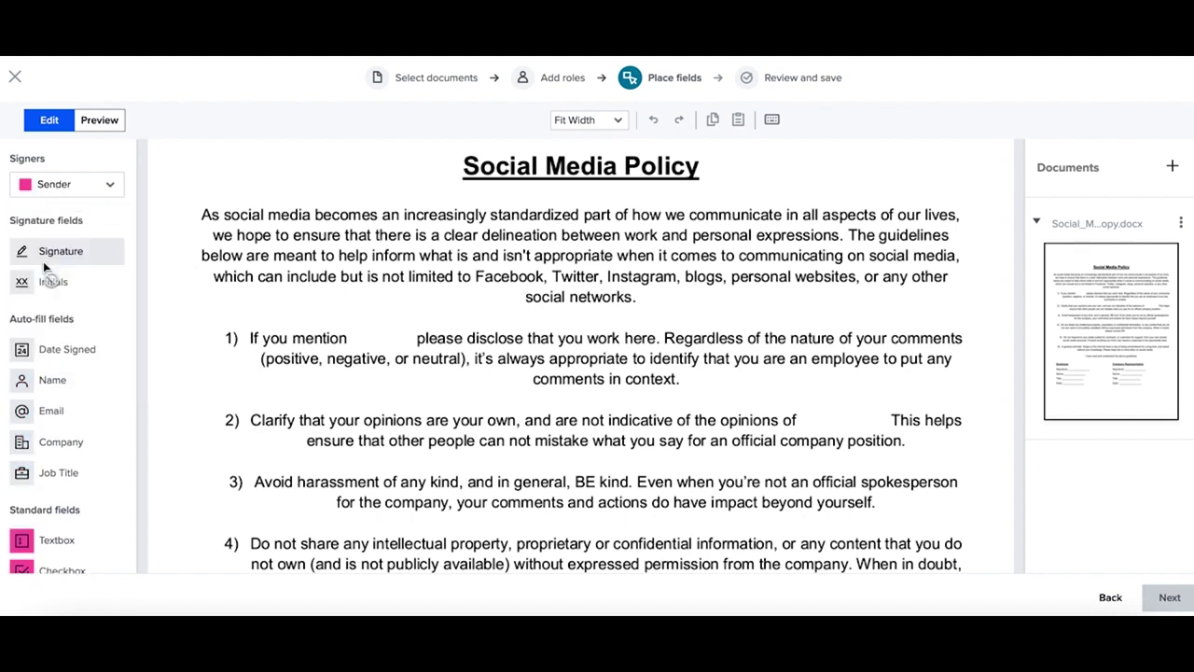
pyautogui.click(33, 546)
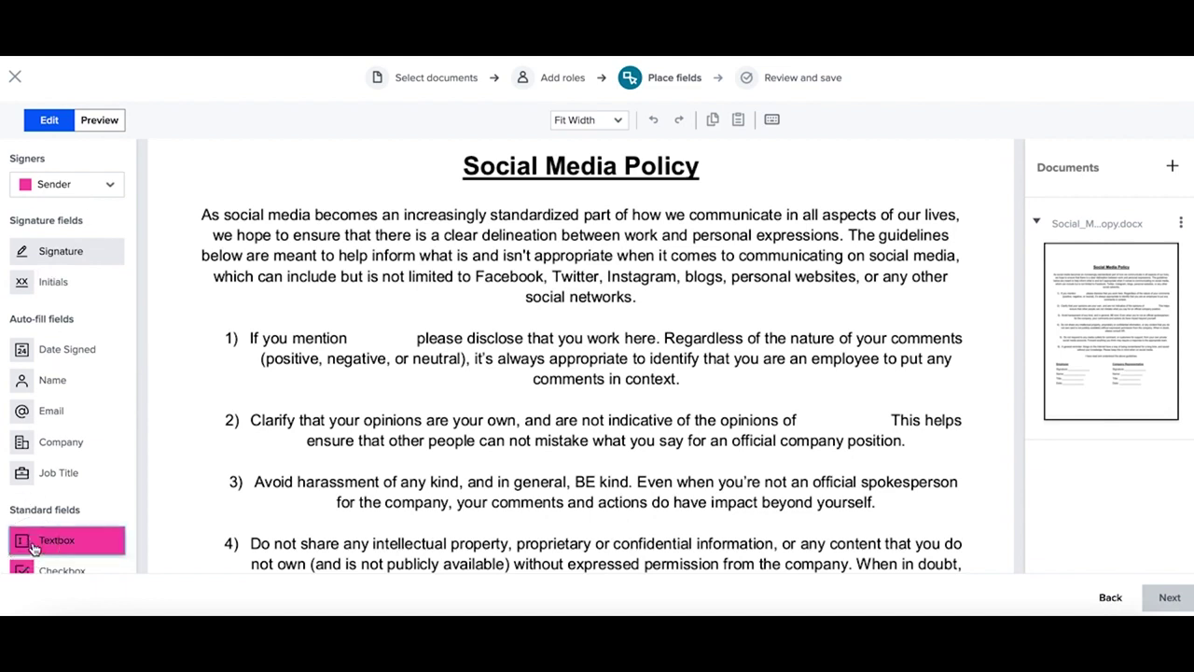
pyautogui.click(371, 338)
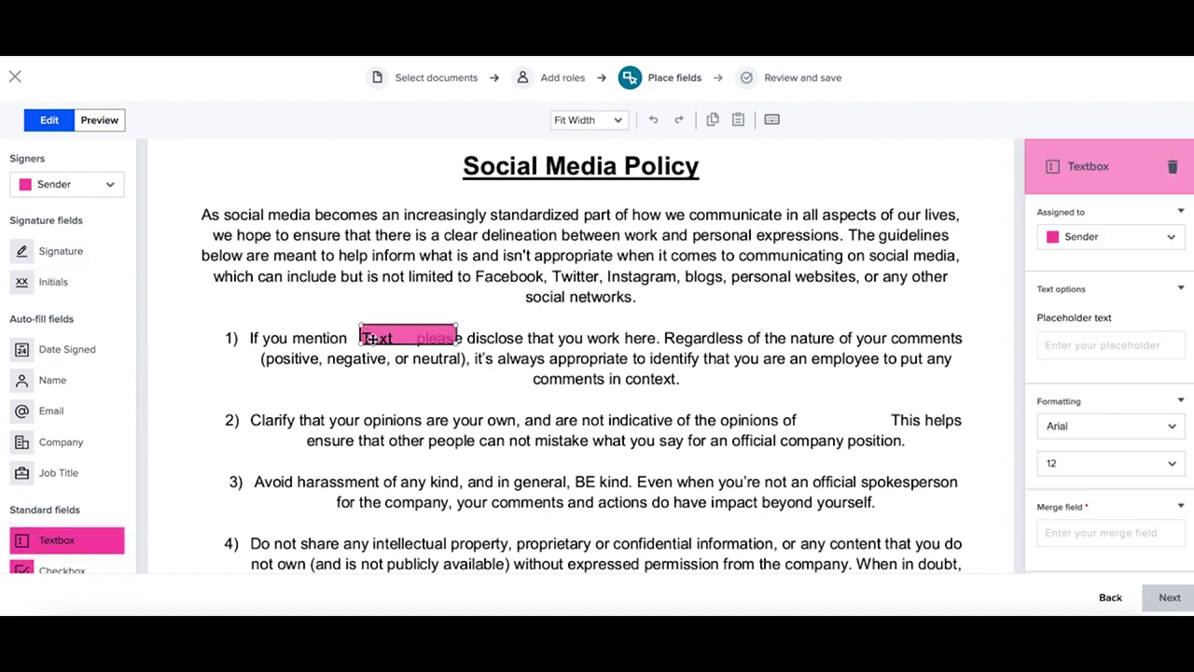
pyautogui.moveTo(370, 338); pyautogui.dragTo(358, 339)
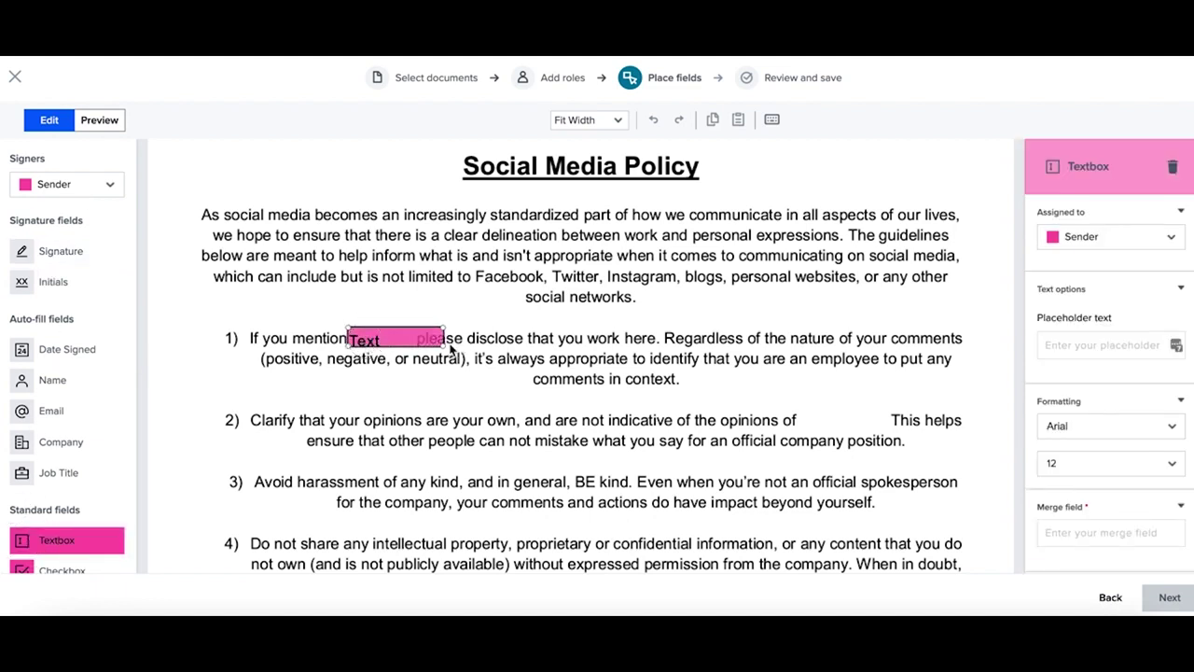
pyautogui.moveTo(451, 347); pyautogui.dragTo(425, 343)
# Name the Sender textbox's merge field Company Name.
pyautogui.scroll(-1, 1102, 323)
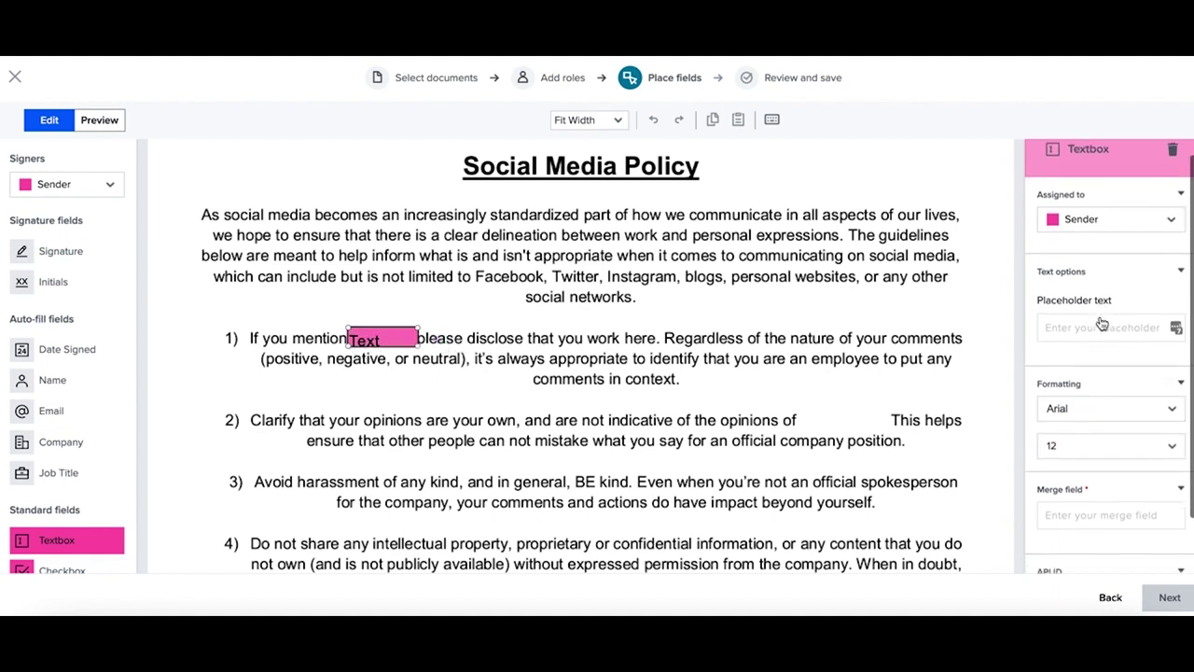
pyautogui.scroll(-3, 1102, 323)
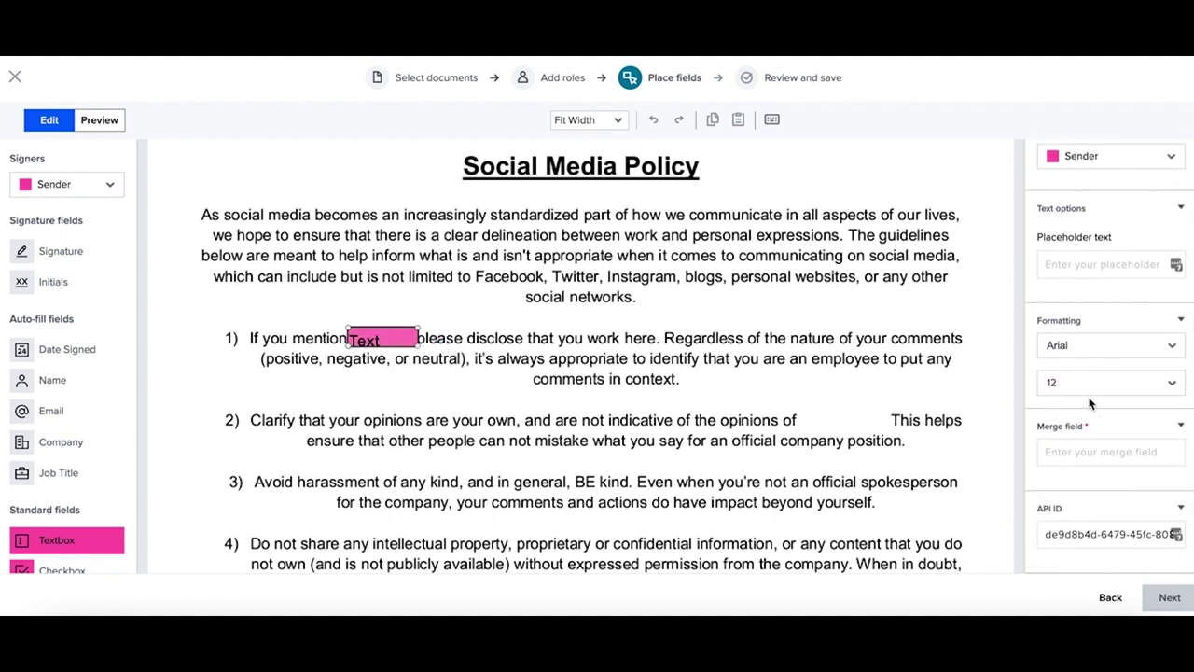
pyautogui.click(1095, 455)
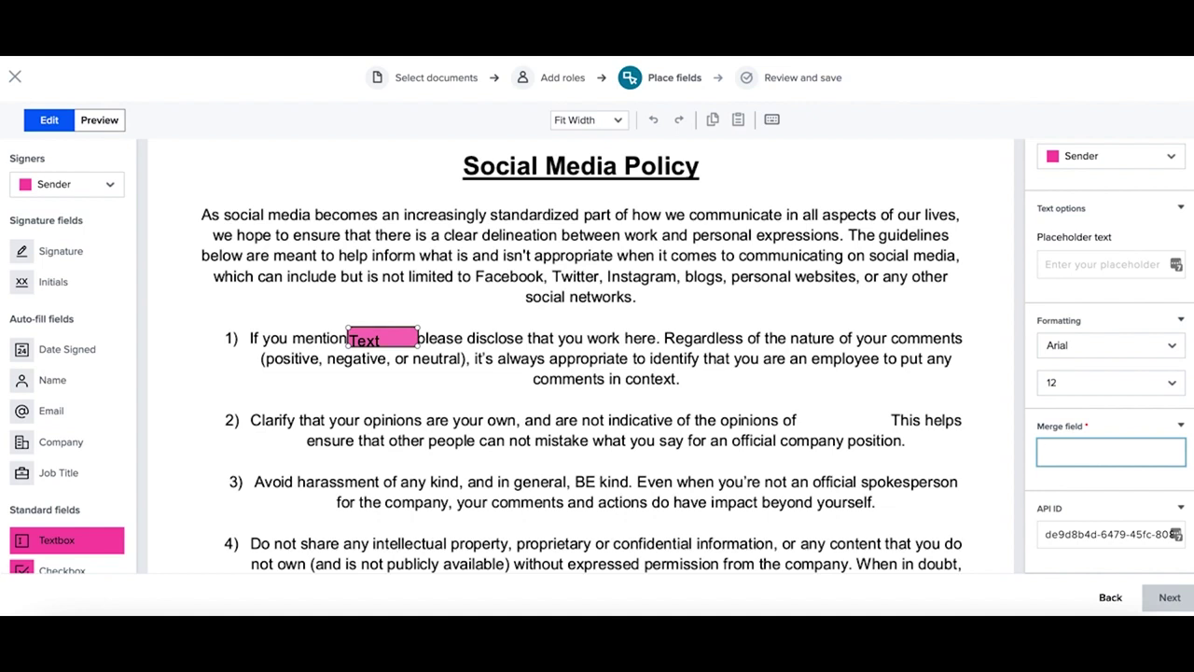
pyautogui.write('Company Name')
# Place signature fields for Company Representative on its signature line and Internal Representative on the Employee signature line, and continue to the review.
pyautogui.click(65, 184)
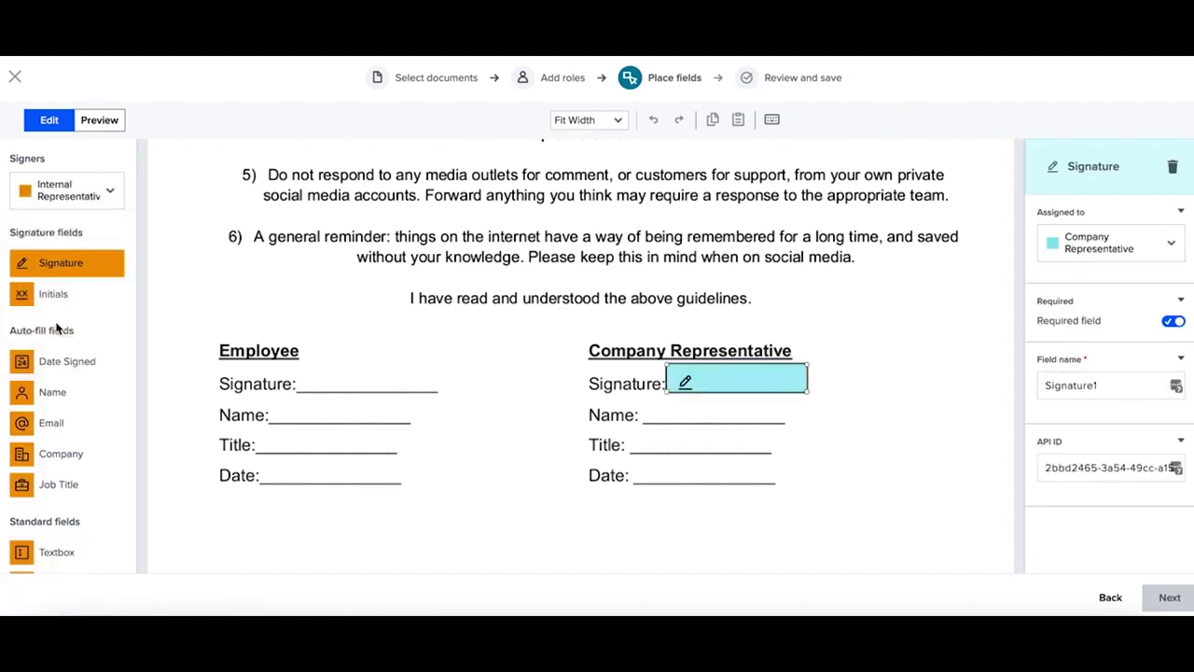
pyautogui.click(301, 382)
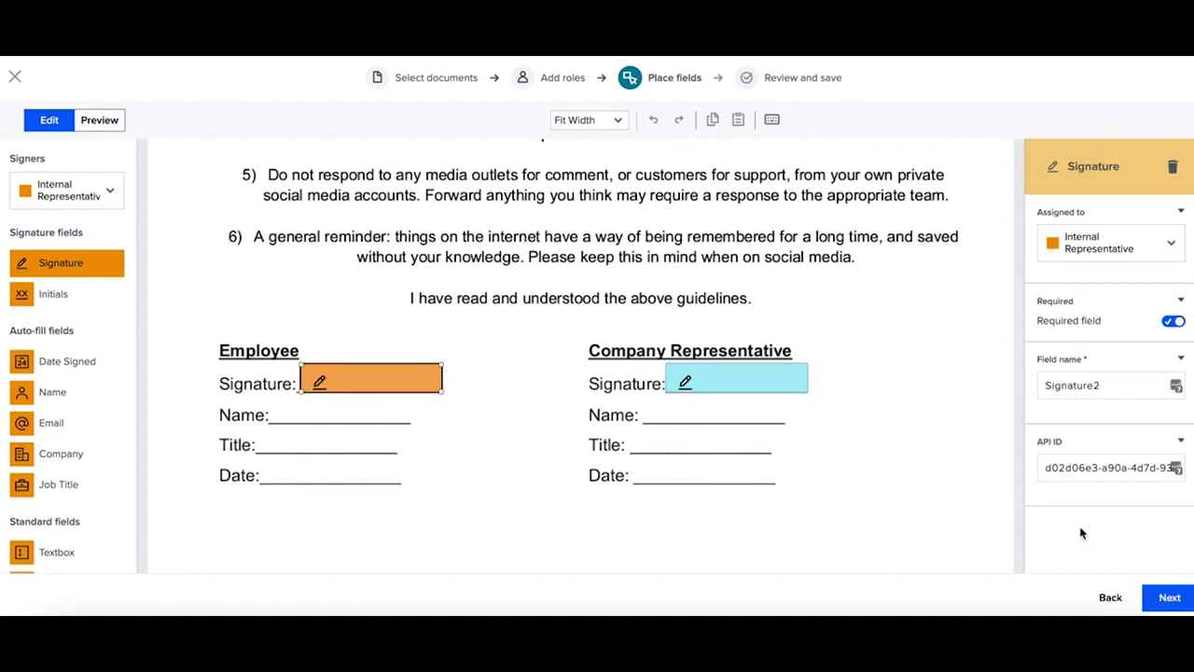
pyautogui.click(1164, 604)
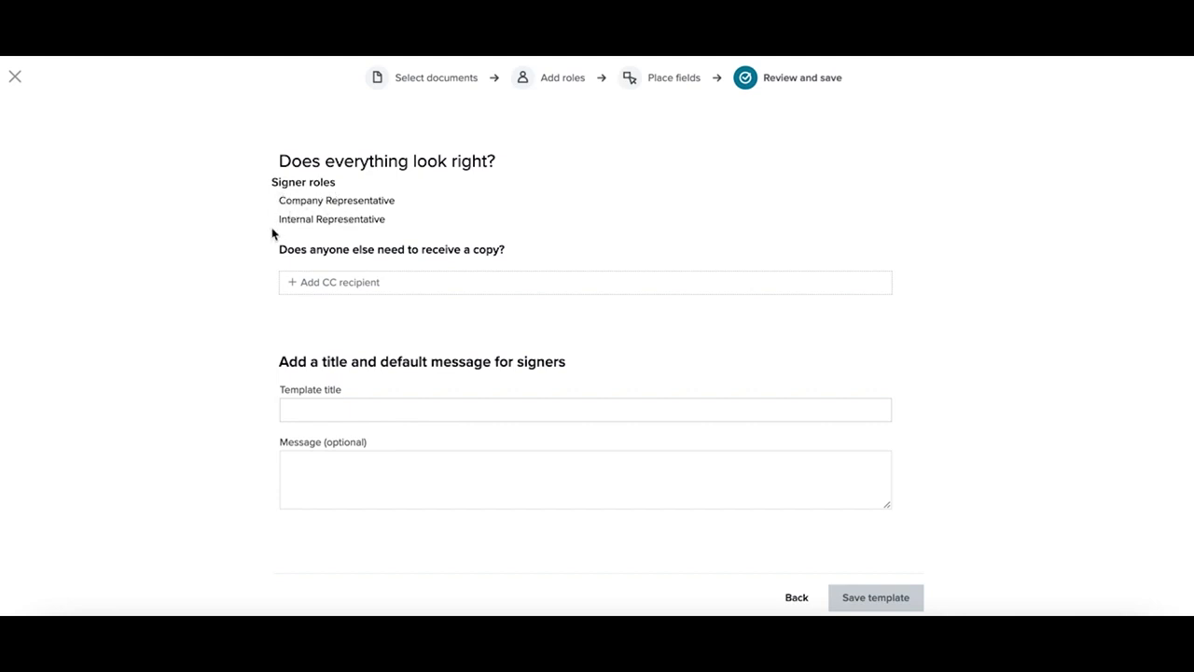
# Title the template "Social media engagement agreement" and enter the default signer message "Please review and sign".
pyautogui.scroll(-1, 165, 342)
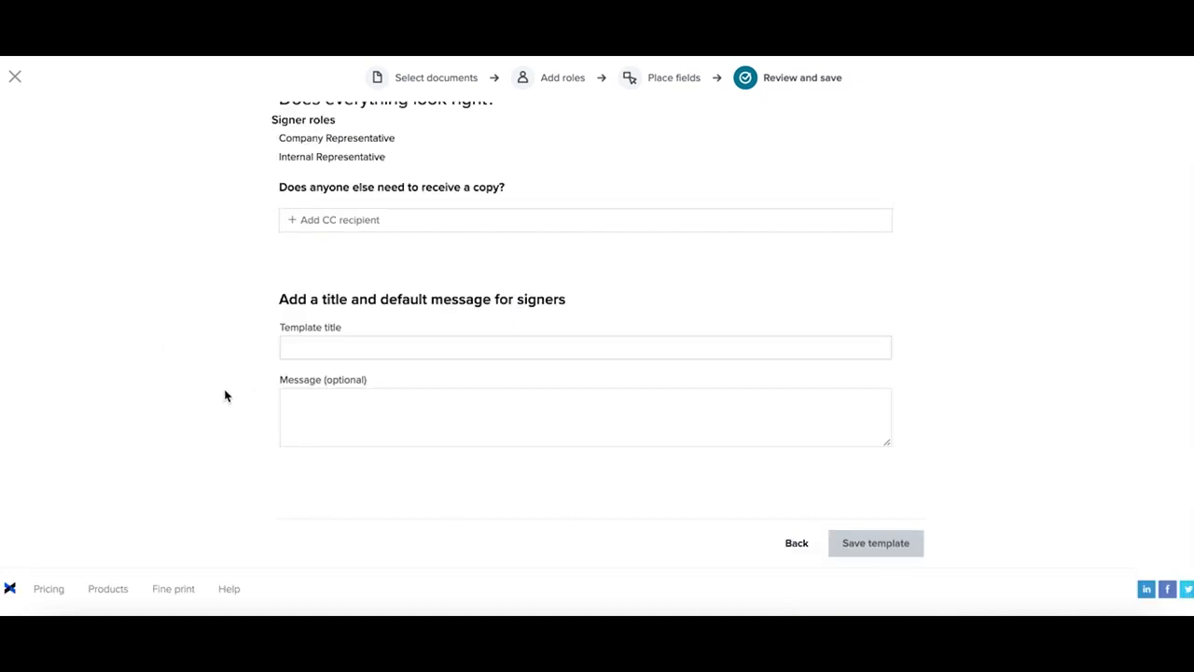
pyautogui.click(344, 349)
pyautogui.write('Social media engagement agreement')
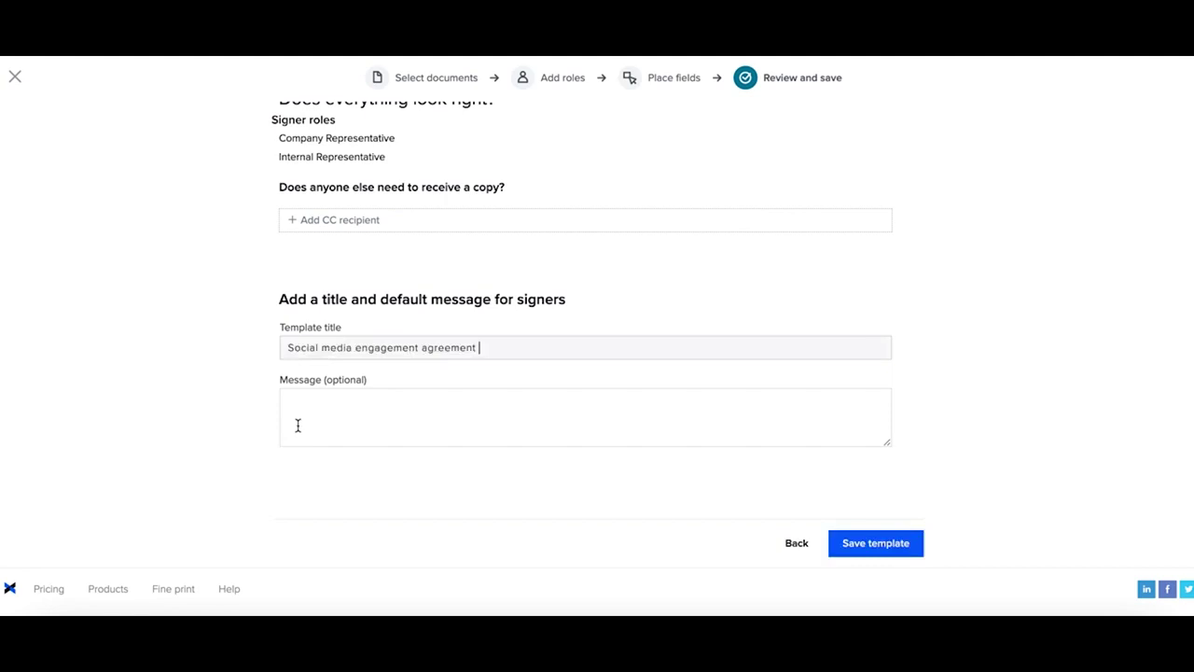
pyautogui.click(297, 425)
pyautogui.click(195, 399)
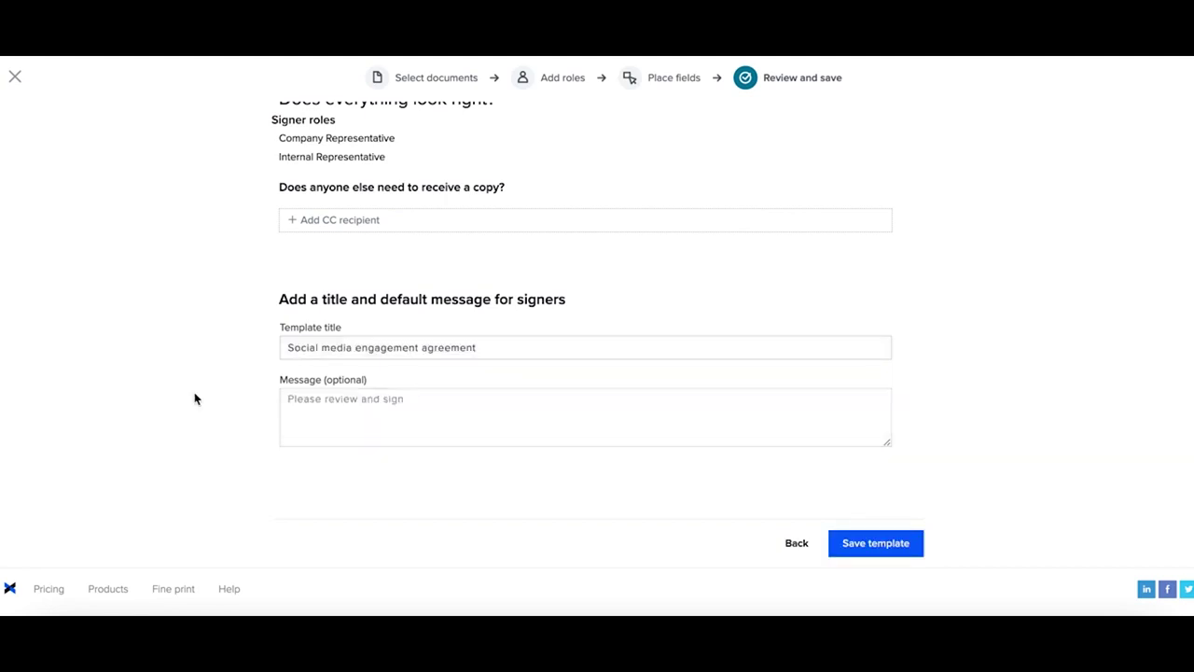